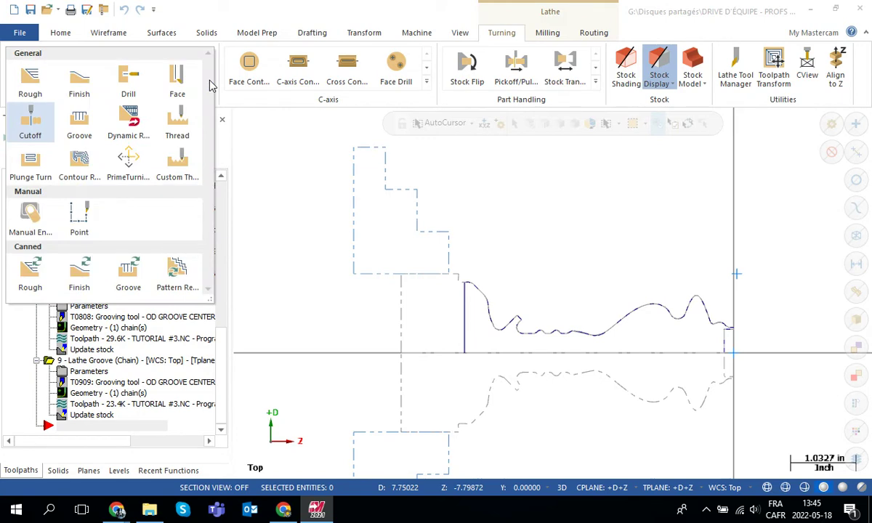
- Start a lathe Cutoff toolpath and set its boundary point at the outer corner of the part's chuck-side face
left_click(29, 121)
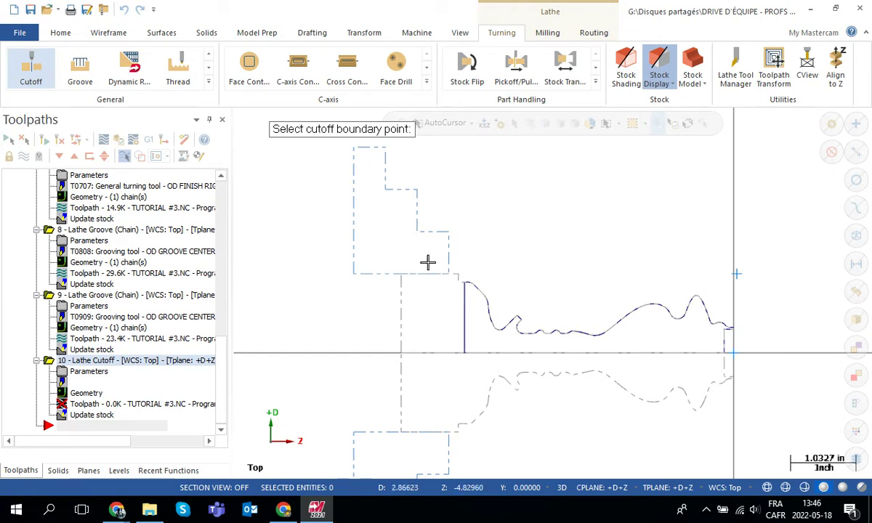
scroll(468, 287, "up", 4)
scroll(467, 288, "up", 10)
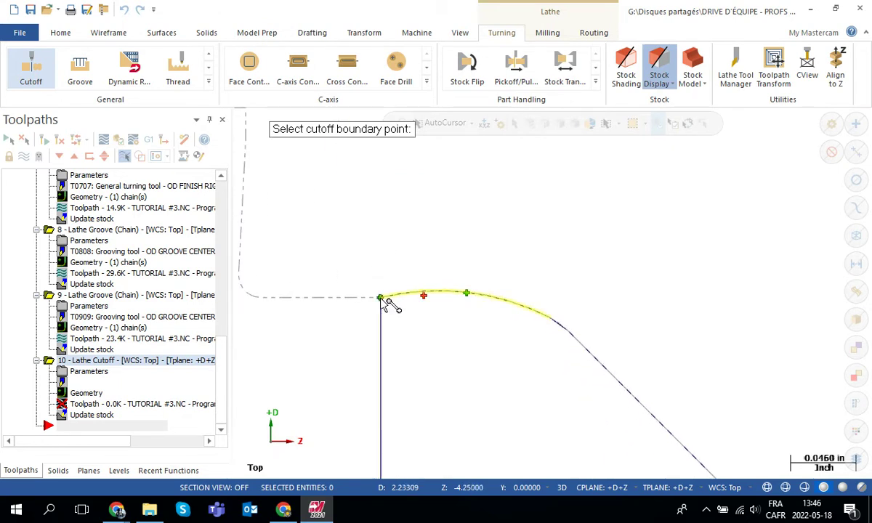
left_click(380, 298)
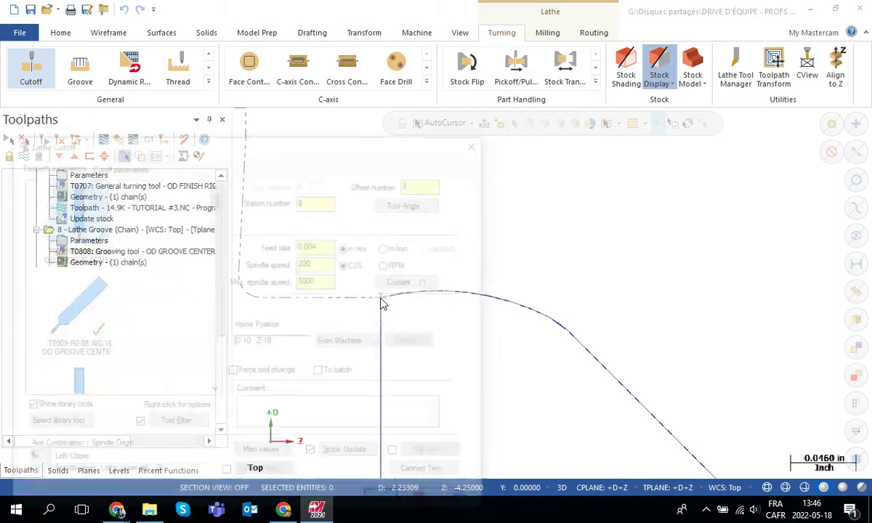
- Choose the OD CUTOFF RIGHT tool T151151 (R0.016 W0.125) for the cutoff operation
left_click_drag(313, 140, 478, 43)
left_click_drag(391, 98, 336, 272)
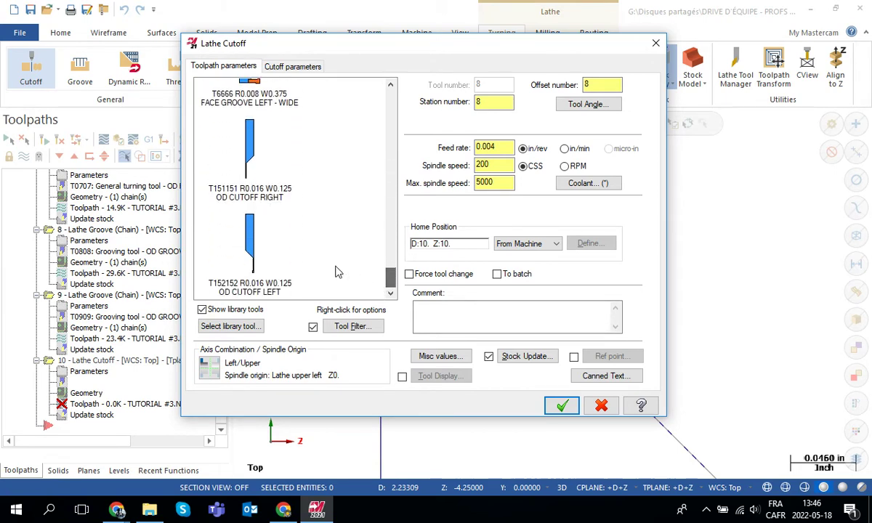
left_click(256, 194)
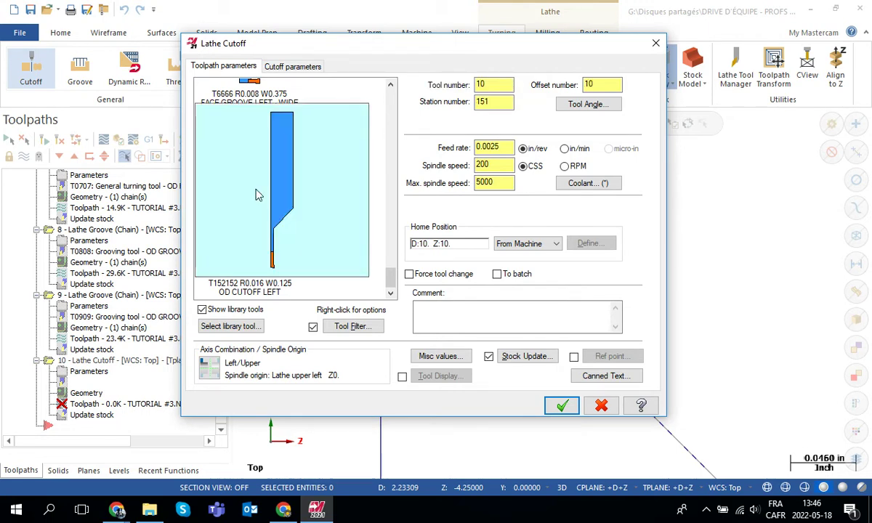
- Set the tool's station number to 10 and enter the operation comment "Tonconnage"
double_click(481, 102)
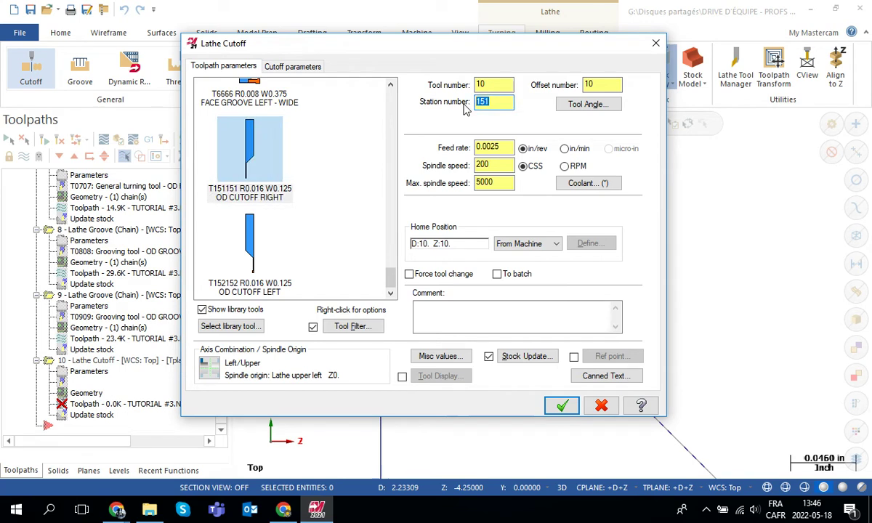
type("10")
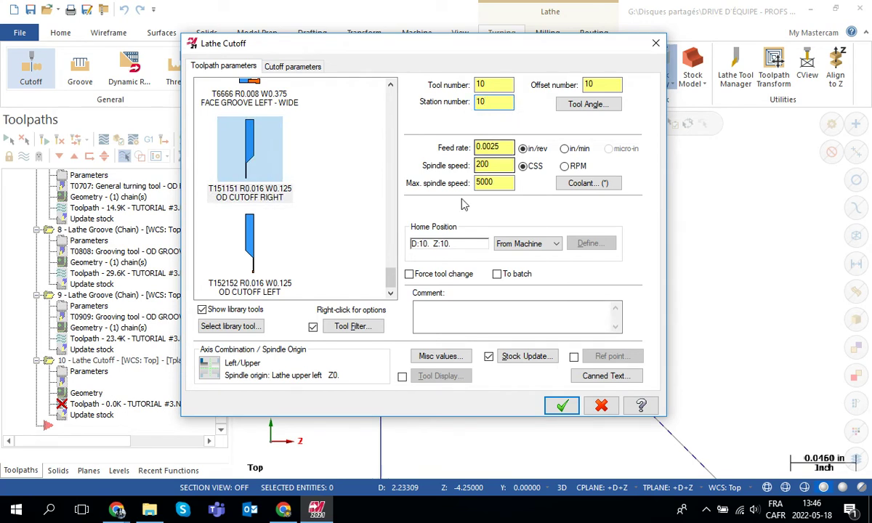
left_click(461, 311)
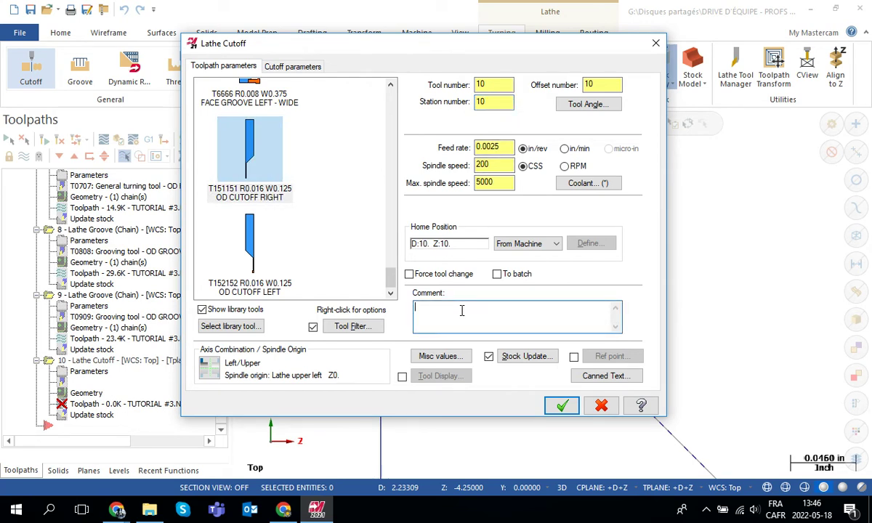
type("Tonconnage")
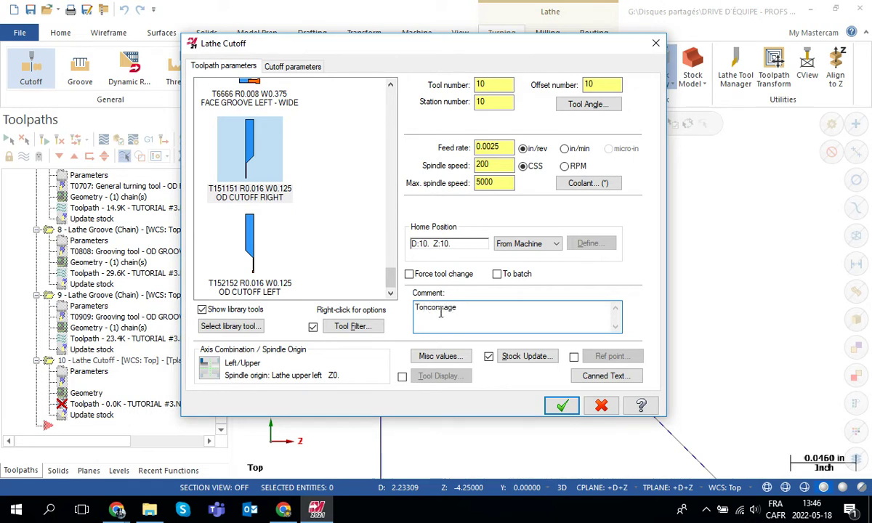
- Review the cutoff parameters for X tangent point, back face stock and corner geometry, keeping the corner set to None
left_click(297, 70)
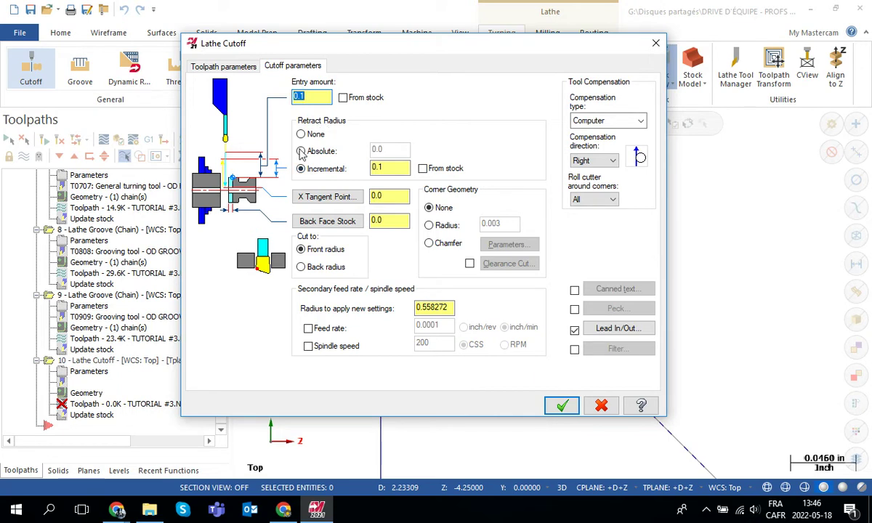
double_click(378, 196)
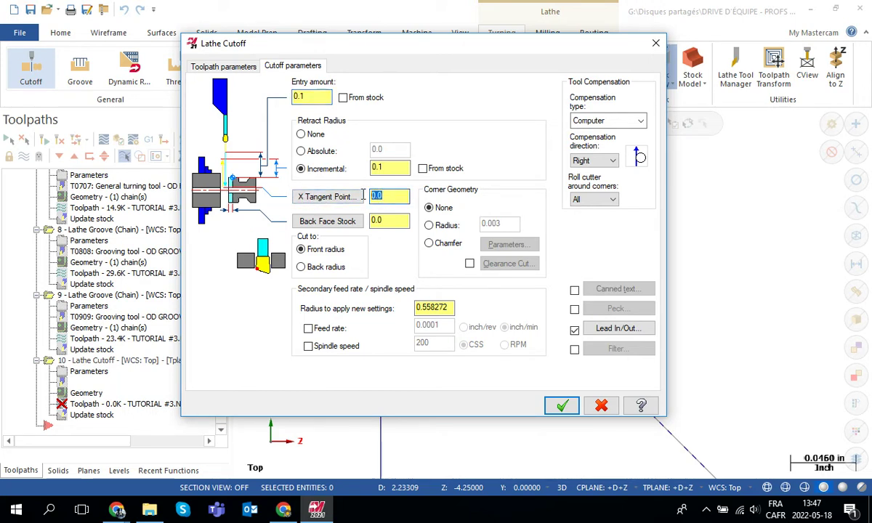
left_click(393, 198)
double_click(384, 197)
left_click(386, 220)
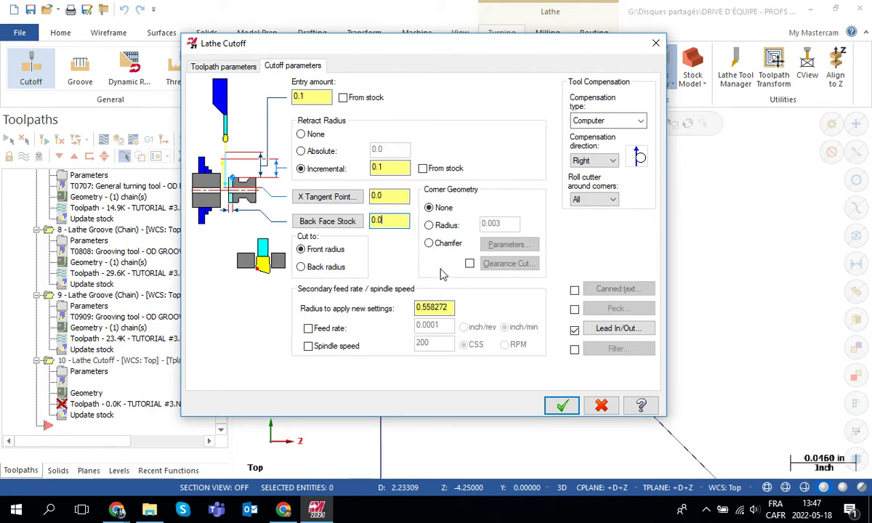
left_click(429, 226)
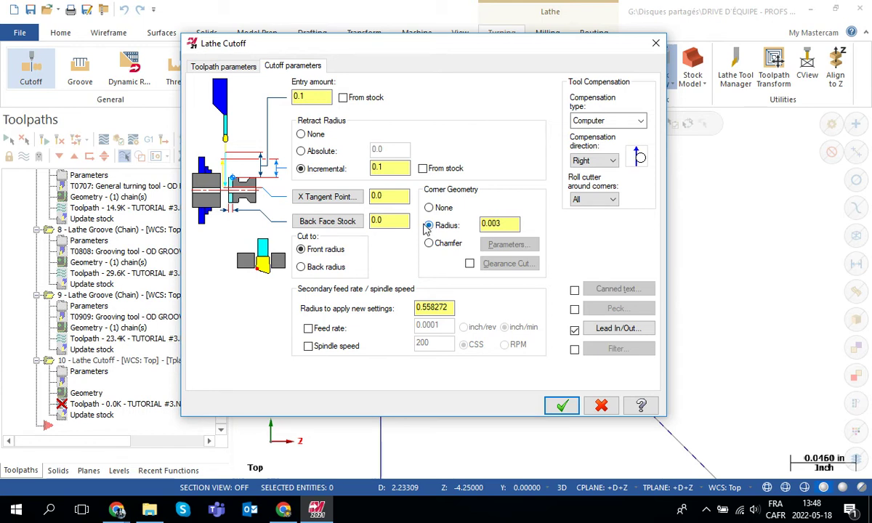
left_click(428, 243)
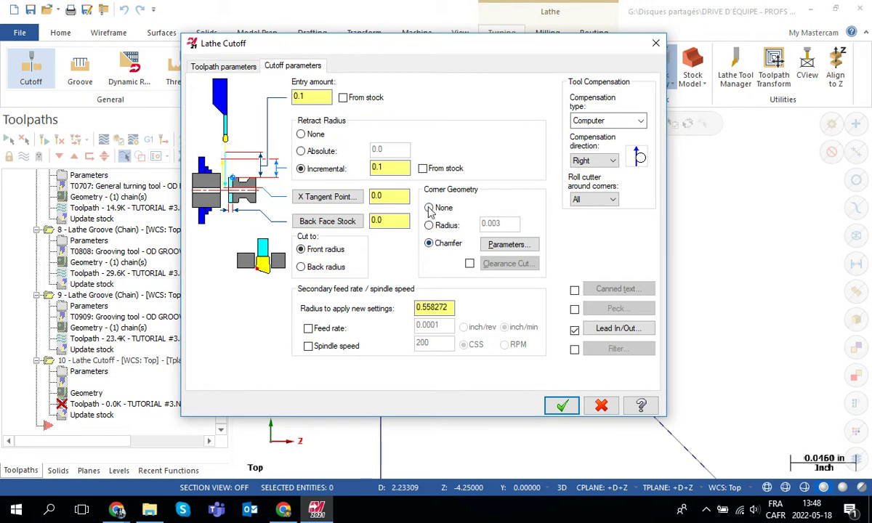
left_click(429, 208)
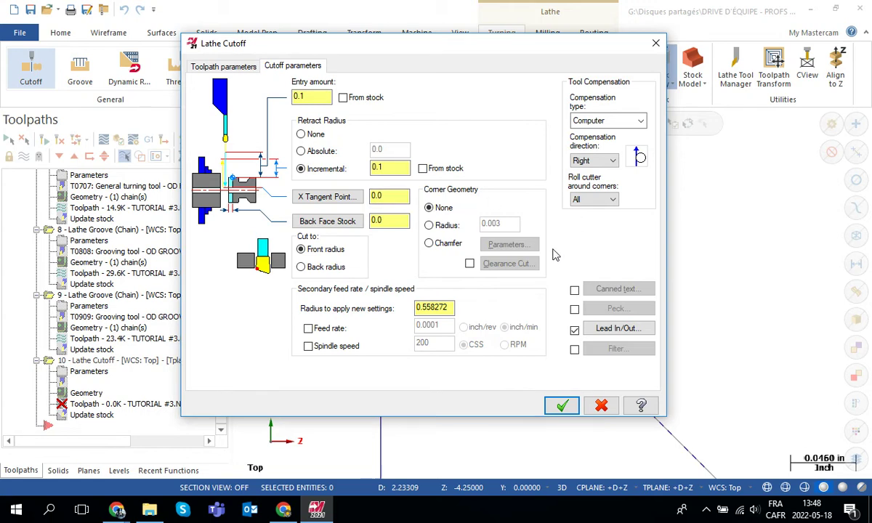
- Enable pecking with a depth of 0.1 and generate the cutoff toolpath
left_click(575, 310)
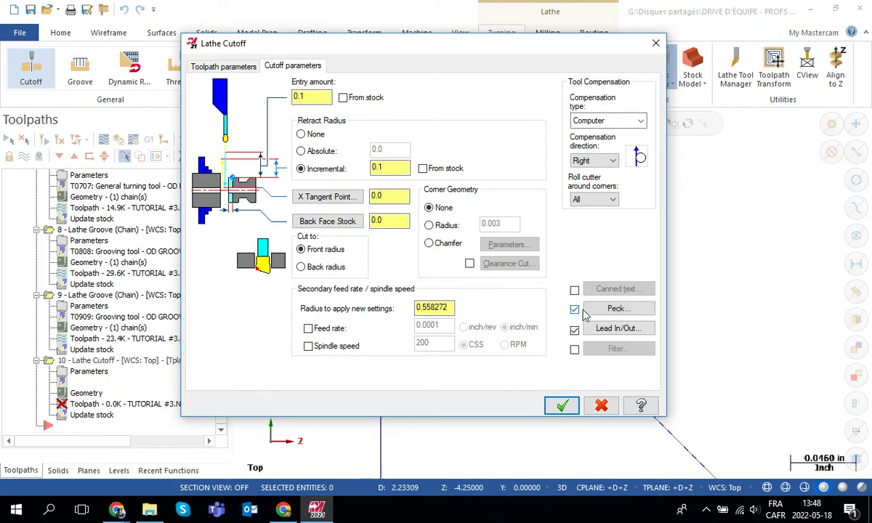
left_click(615, 309)
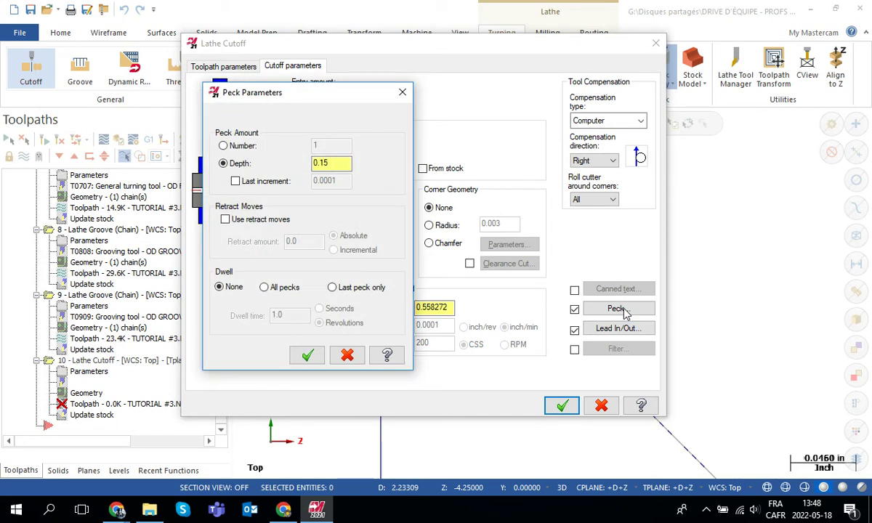
double_click(336, 163)
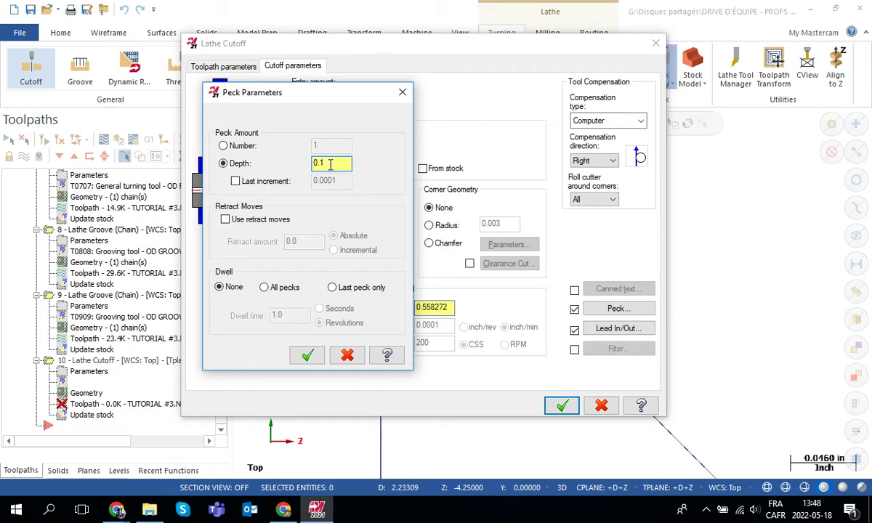
left_click(308, 355)
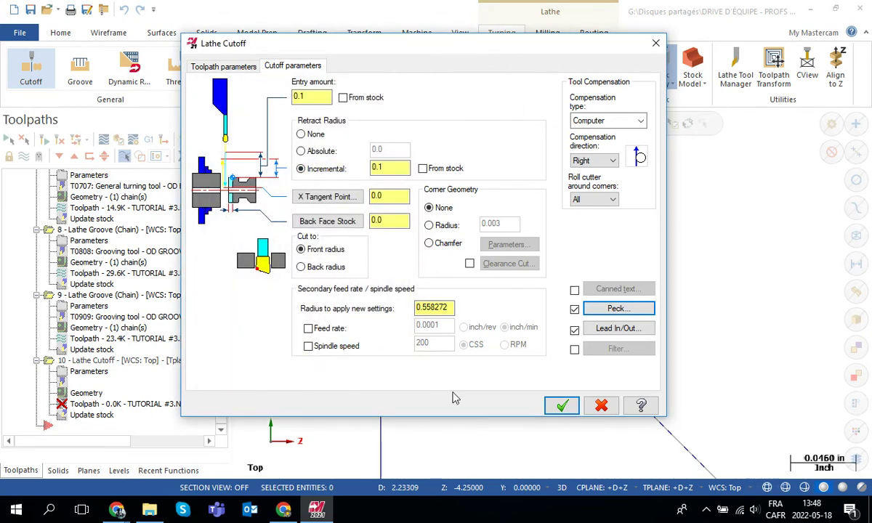
left_click(562, 406)
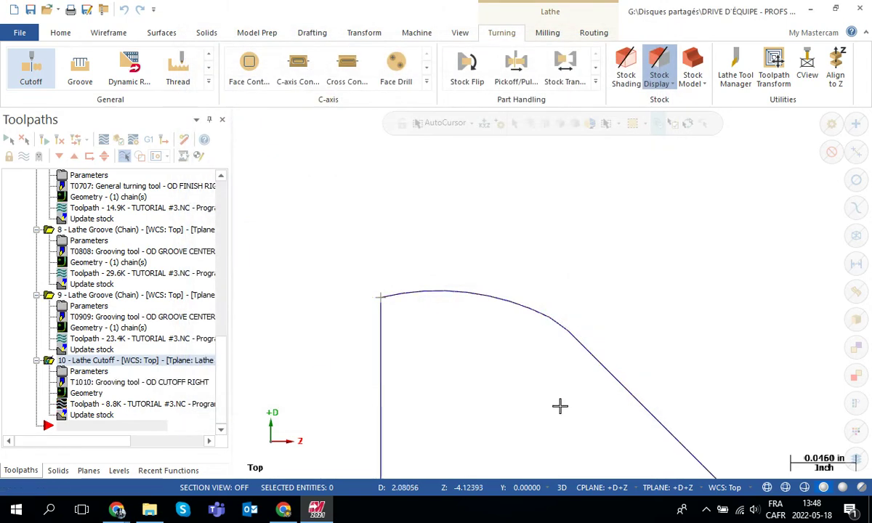
- Backplot the cutoff toolpath near the part's back face at a reduced playback speed
scroll(466, 351, "down", 3)
scroll(465, 349, "down", 2)
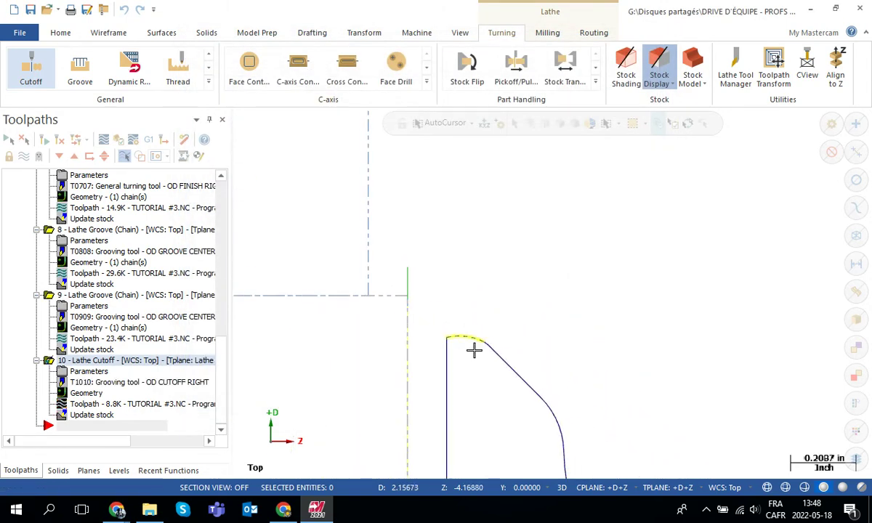
middle_click_drag(545, 358, 590, 226)
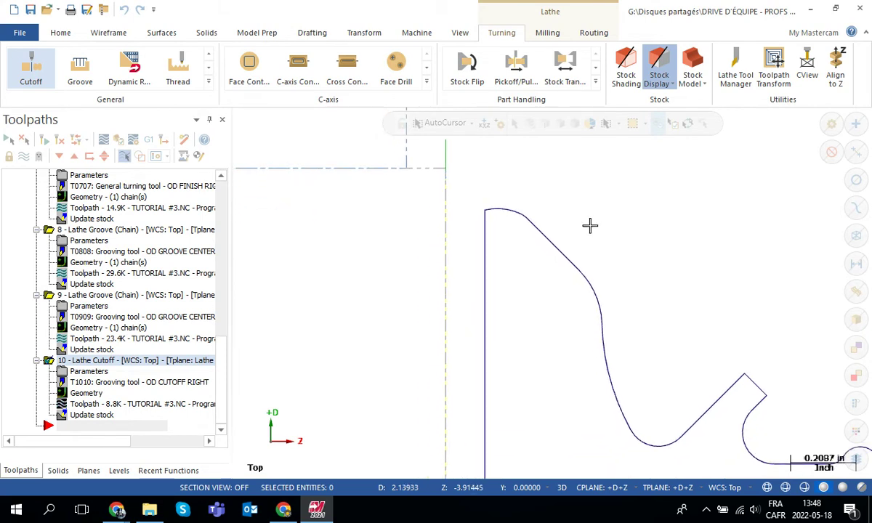
scroll(592, 240, "down", 2)
middle_click_drag(636, 281, 633, 278)
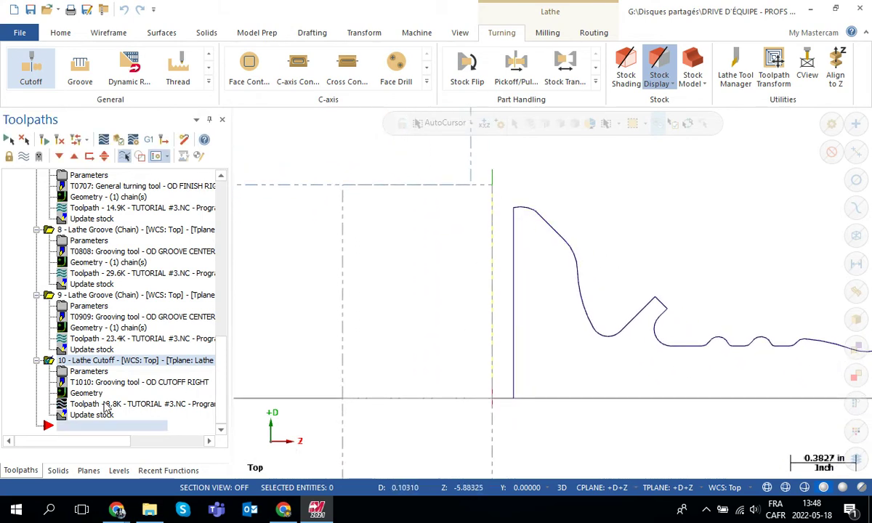
key("alt+t")
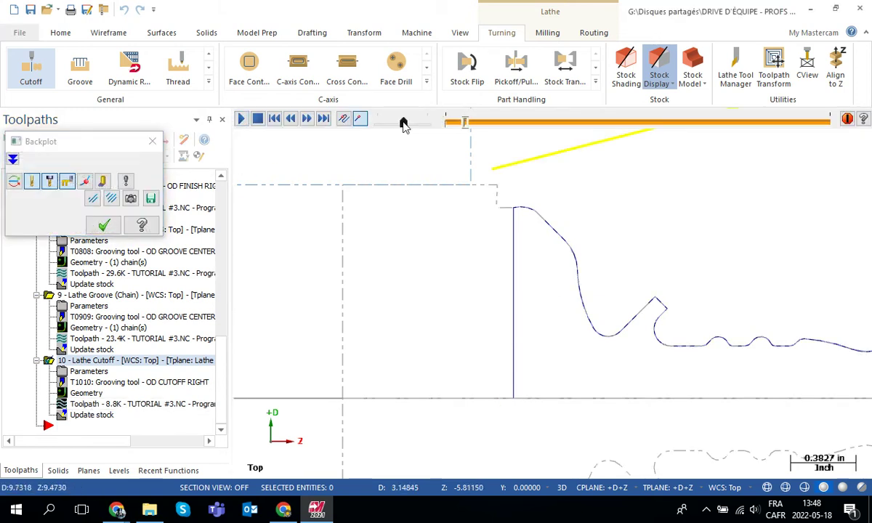
mouse_move(403, 124)
left_mouse_down()
mouse_move(417, 125)
mouse_move(409, 129)
left_mouse_up()
left_click_drag(408, 128, 389, 128)
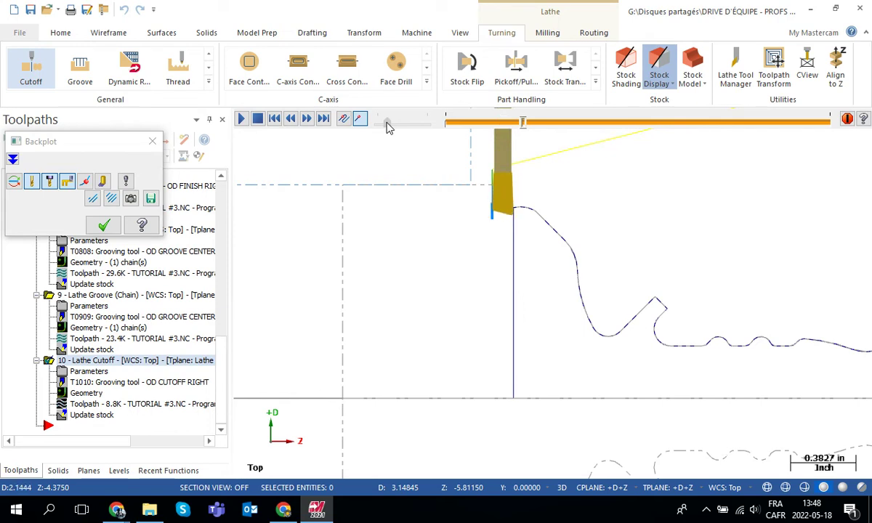
left_click_drag(389, 128, 374, 123)
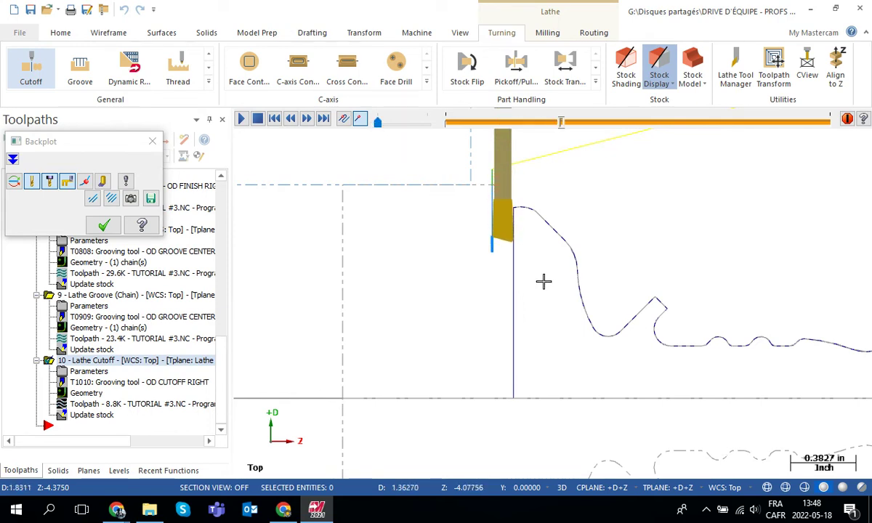
- Examine the backplotted pecking moves along the back face down to the centerline, and close the backplot
scroll(549, 256, "down", 2)
scroll(549, 256, "up", 5)
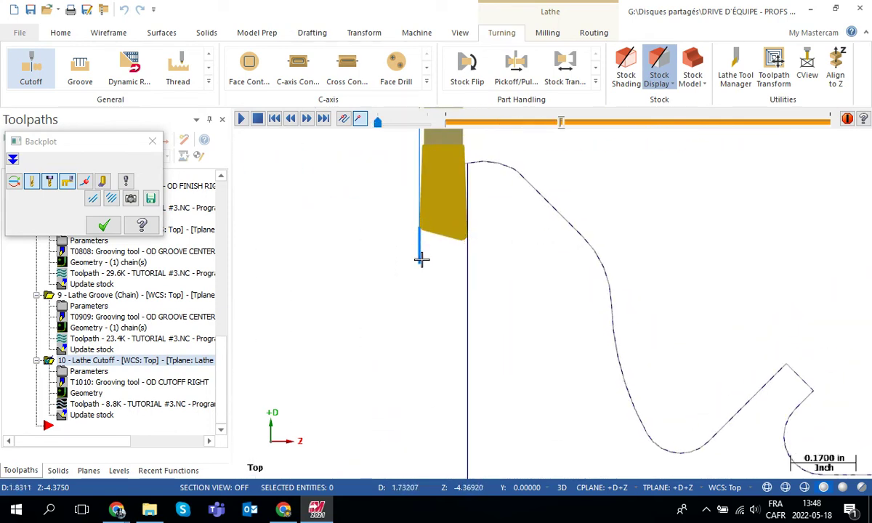
mouse_move(377, 122)
left_mouse_down()
mouse_move(379, 131)
mouse_move(389, 123)
left_mouse_up()
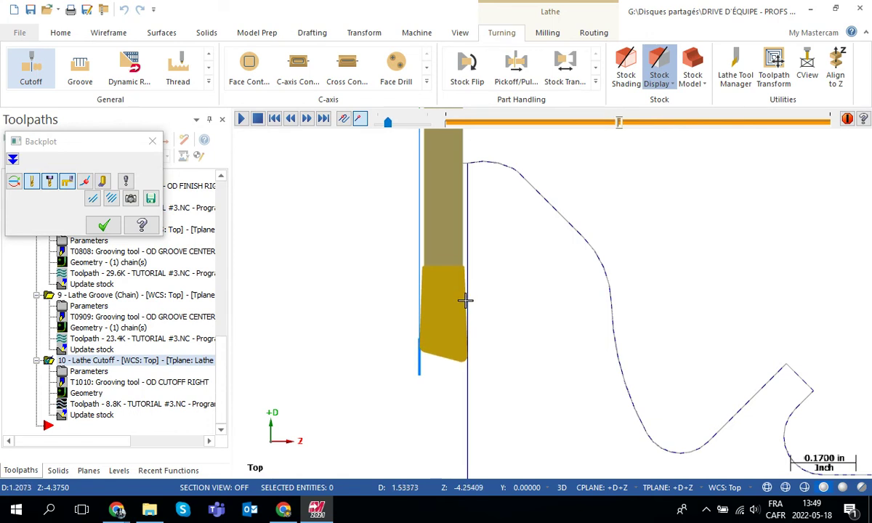
middle_click_drag(500, 318, 519, 169)
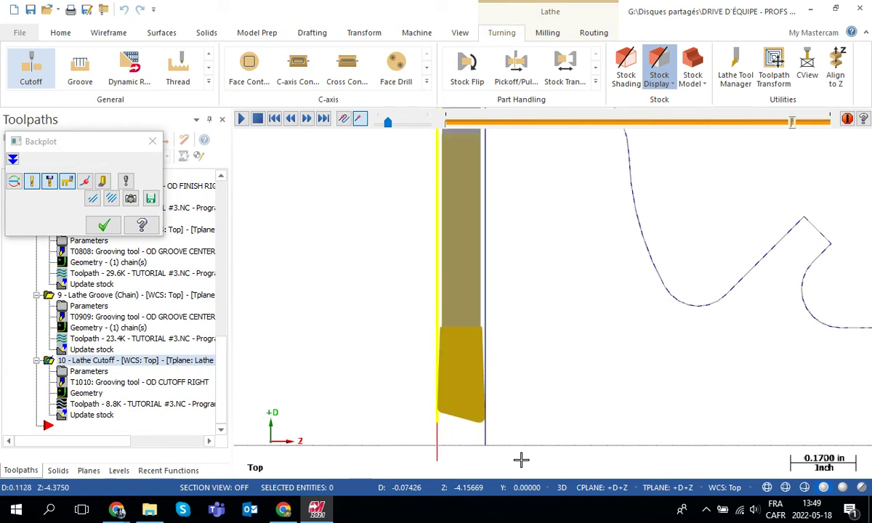
left_click(402, 122)
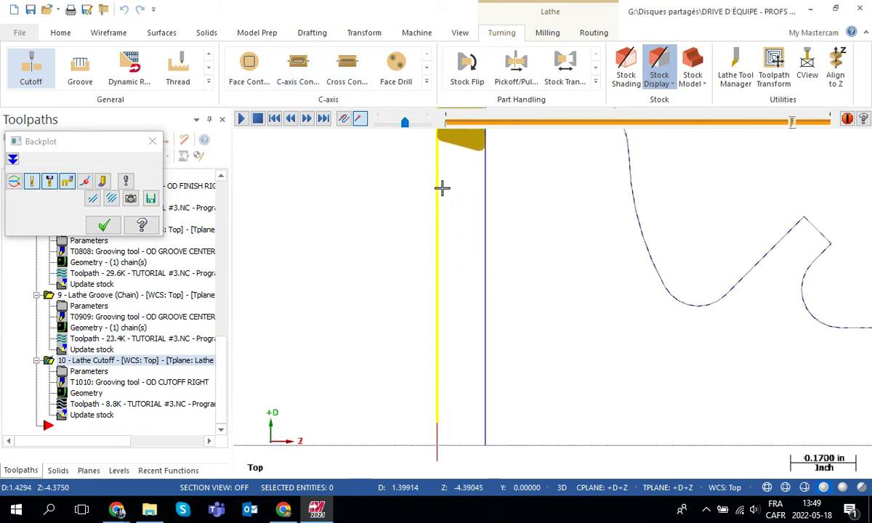
scroll(443, 186, "down", 5)
middle_click_drag(450, 178, 444, 247)
scroll(444, 247, "down", 1)
left_click(153, 142)
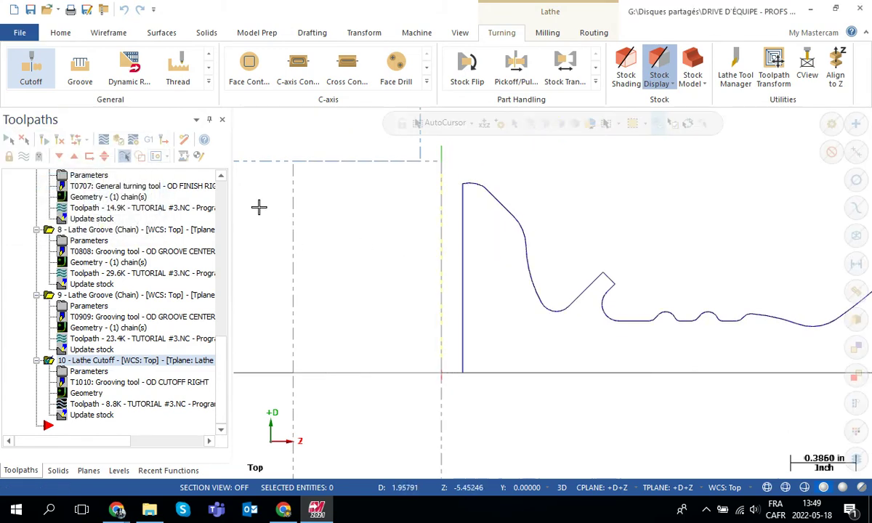
- Select all operations of Toolpath Group-1 and open them in the simulator for verification
scroll(224, 194, "up", 10)
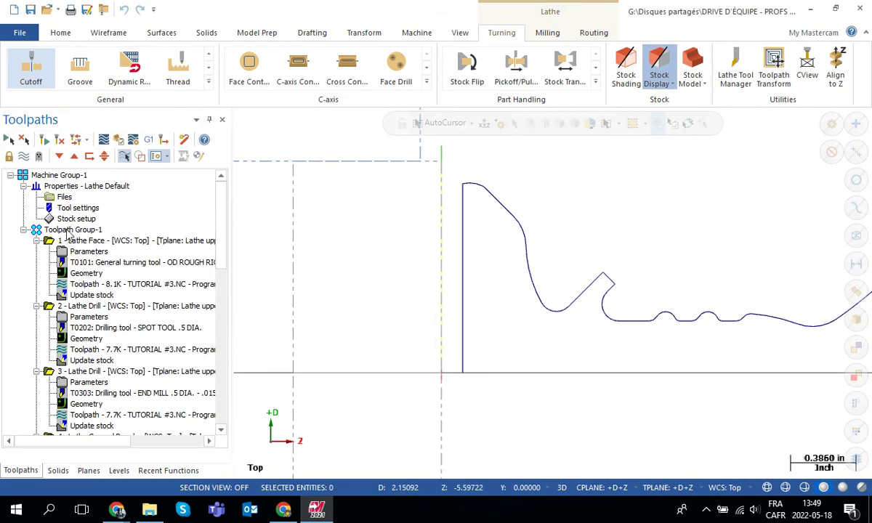
left_click(67, 231)
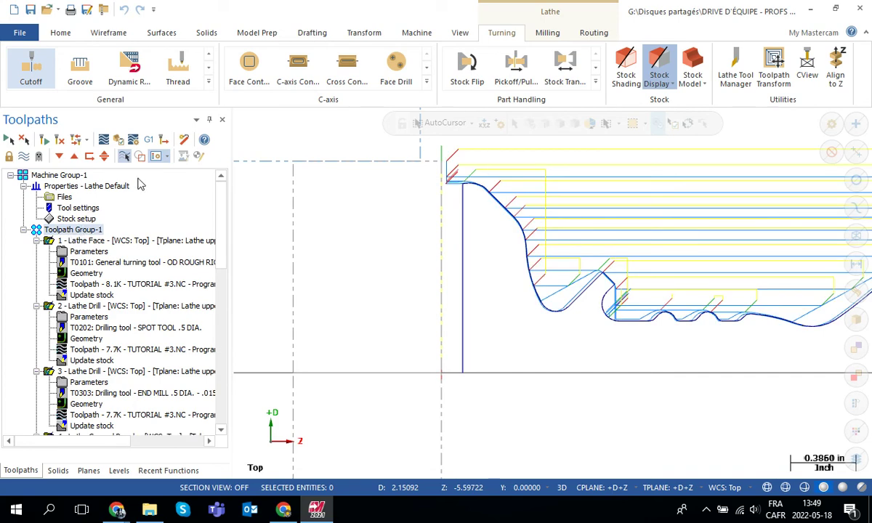
left_click(121, 140)
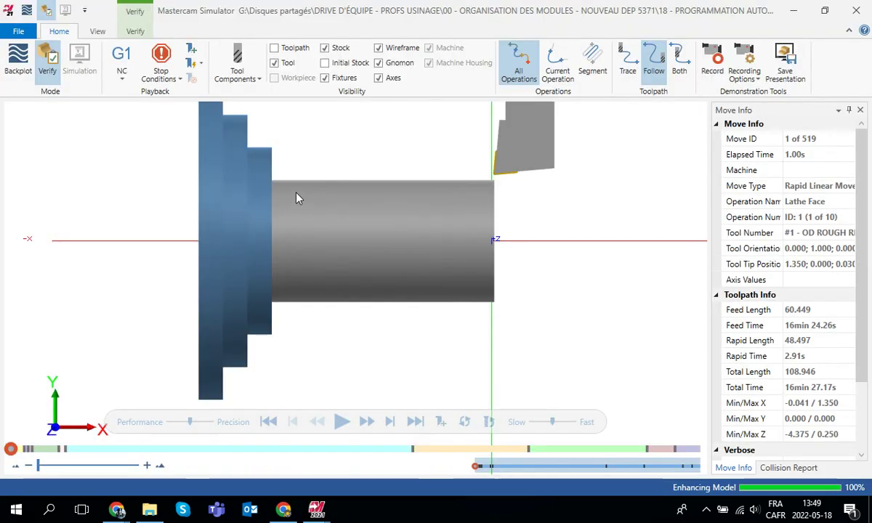
left_click(135, 31)
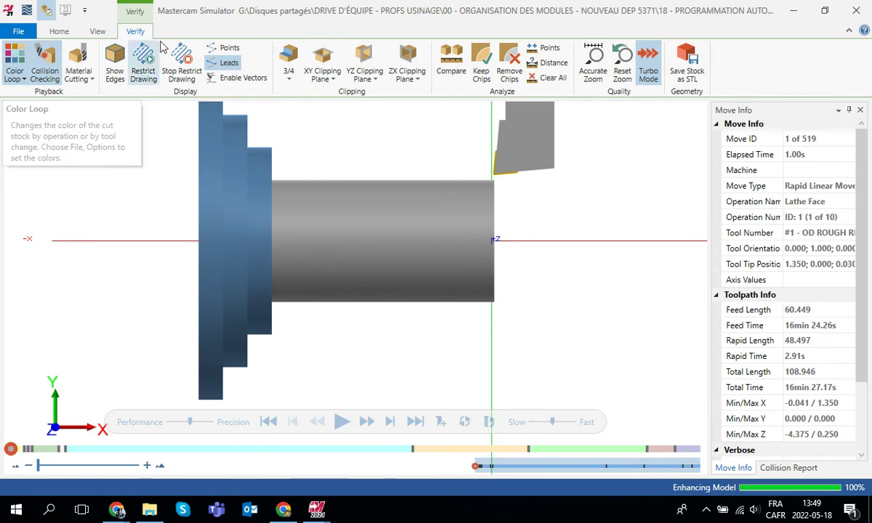
- Advance the verification one operation at a time from Lathe Face up to the start of the Lathe Cutoff operation
left_click(390, 424)
left_click(390, 424)
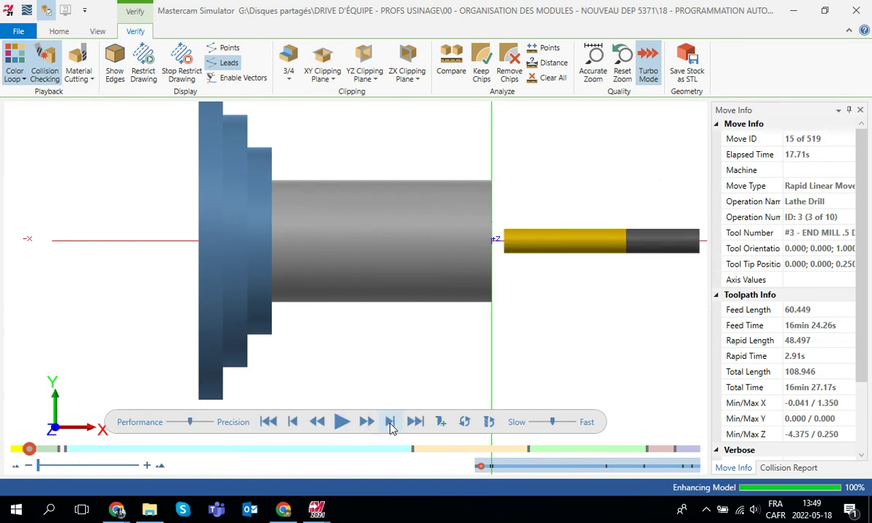
left_click(390, 424)
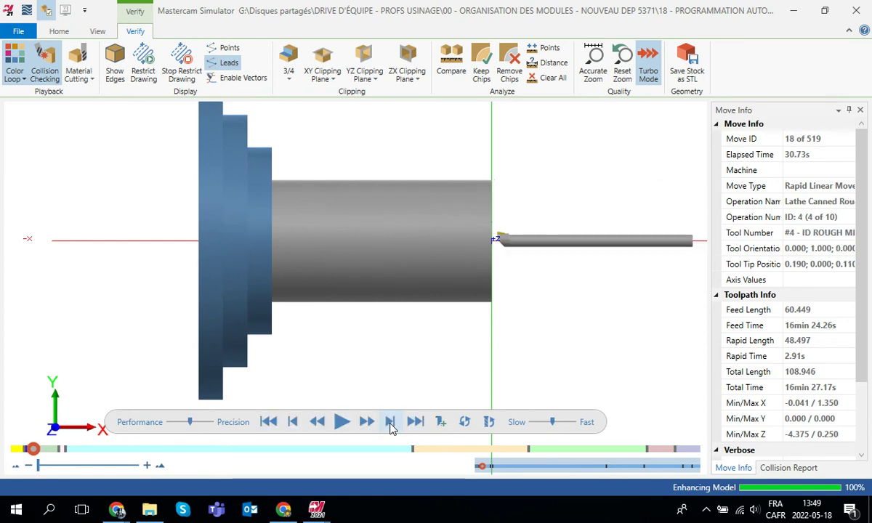
left_click(390, 424)
left_click(390, 424)
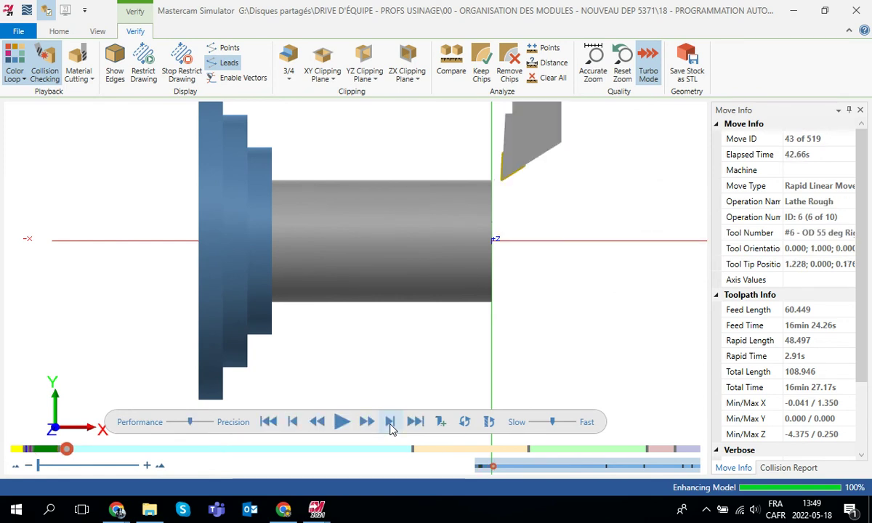
left_click(390, 424)
left_click(390, 424)
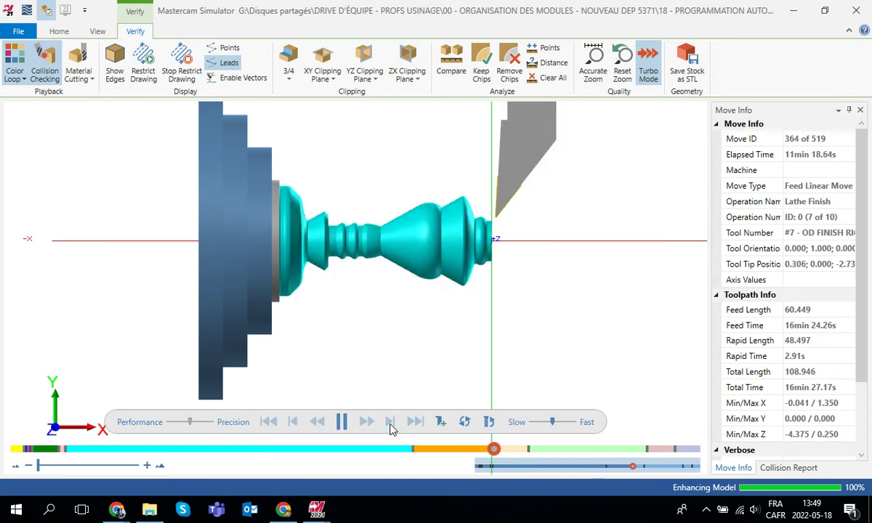
left_click(391, 428)
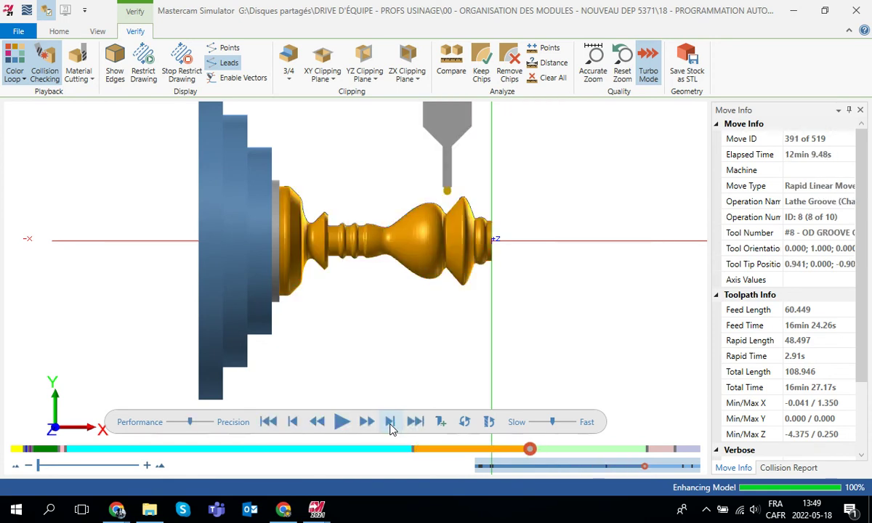
left_click(390, 424)
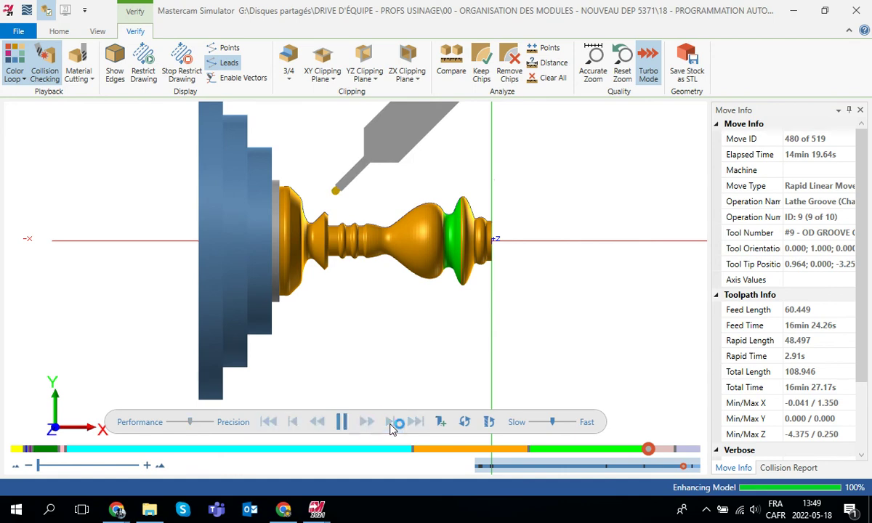
left_click(390, 424)
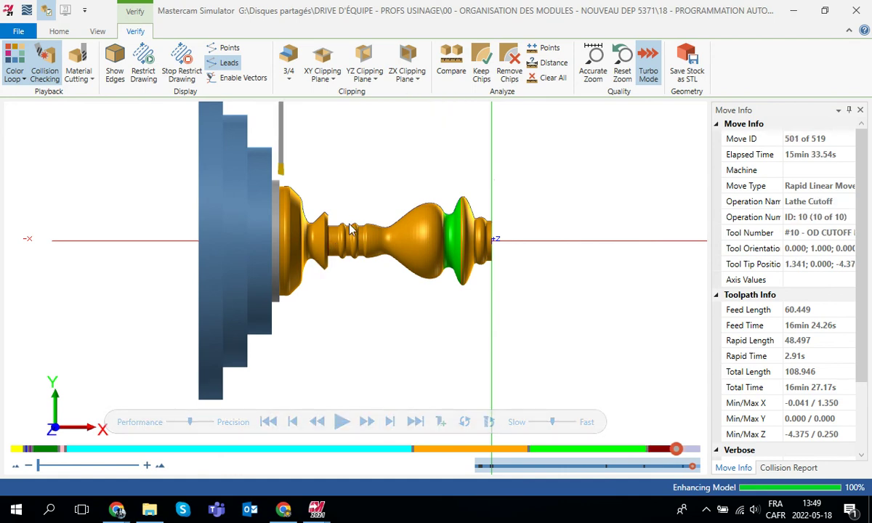
- Inspect the angled groove beside the ringed section of the simulated part in a close-up 3D view
middle_click_drag(346, 207, 312, 218)
scroll(329, 231, "up", 3)
scroll(328, 231, "up", 3)
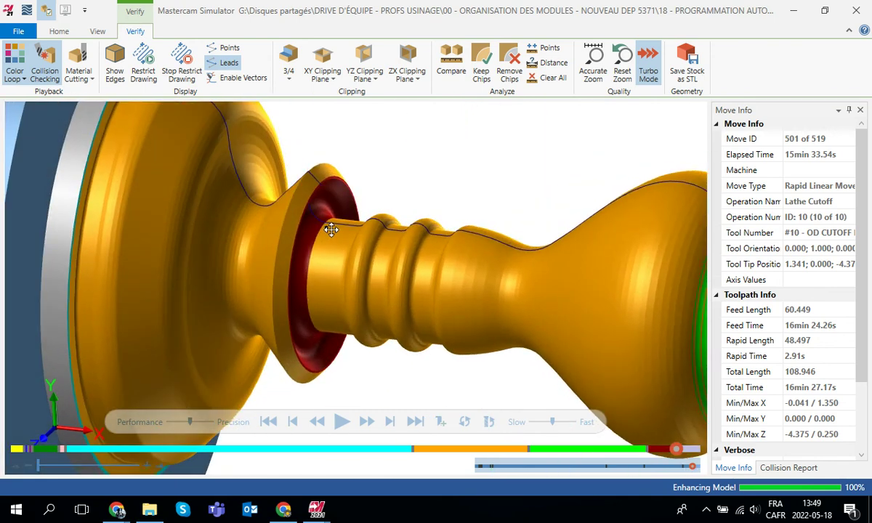
scroll(335, 226, "down", 5)
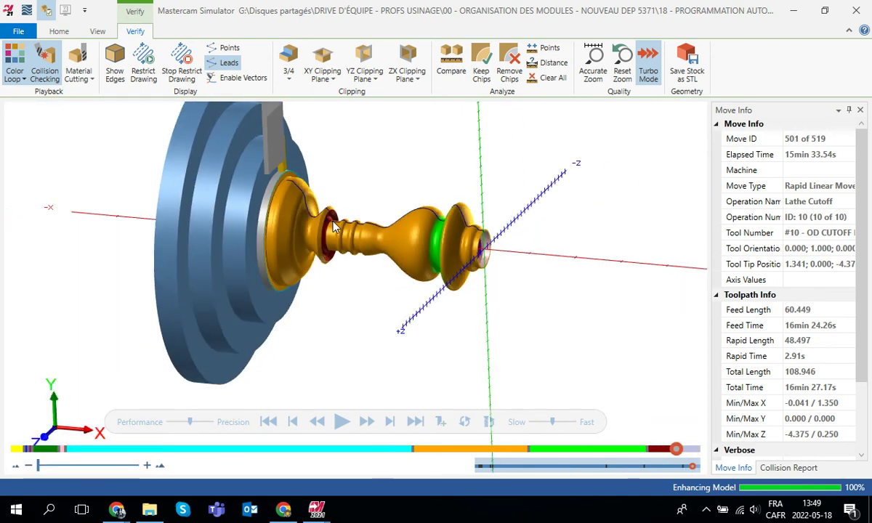
- Simulate the Lathe Cutoff operation to its end, check the remaining stock at the chuck, and close the simulator
left_click(342, 422)
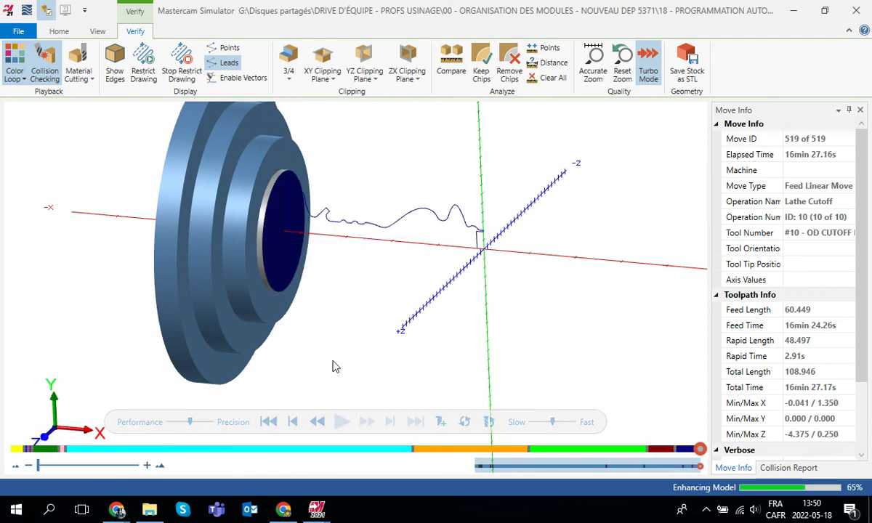
scroll(378, 320, "down", 5)
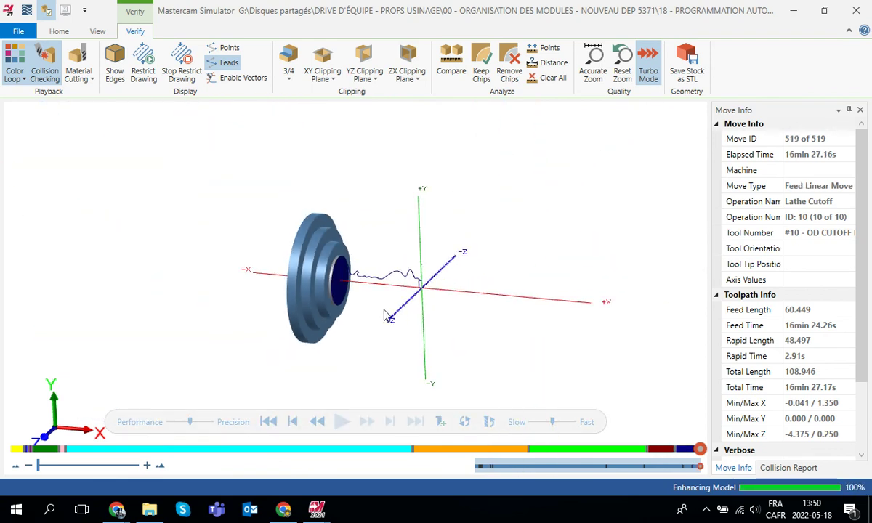
left_click(856, 9)
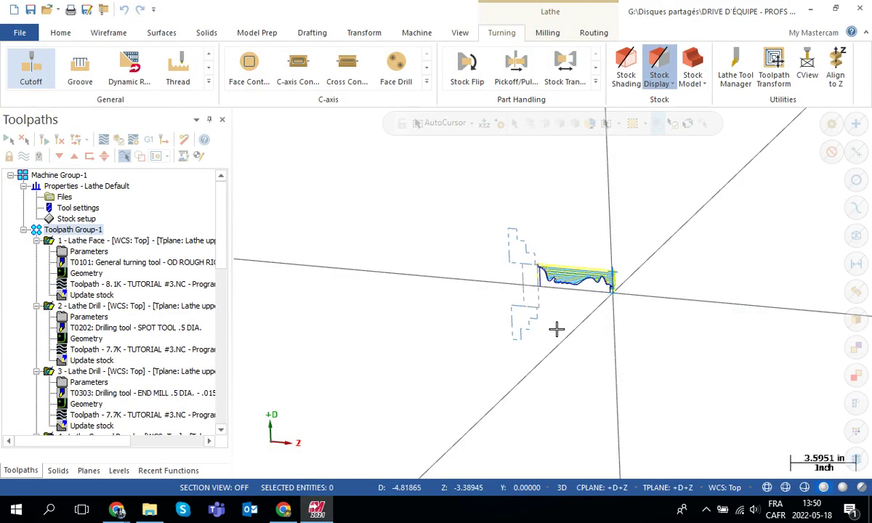